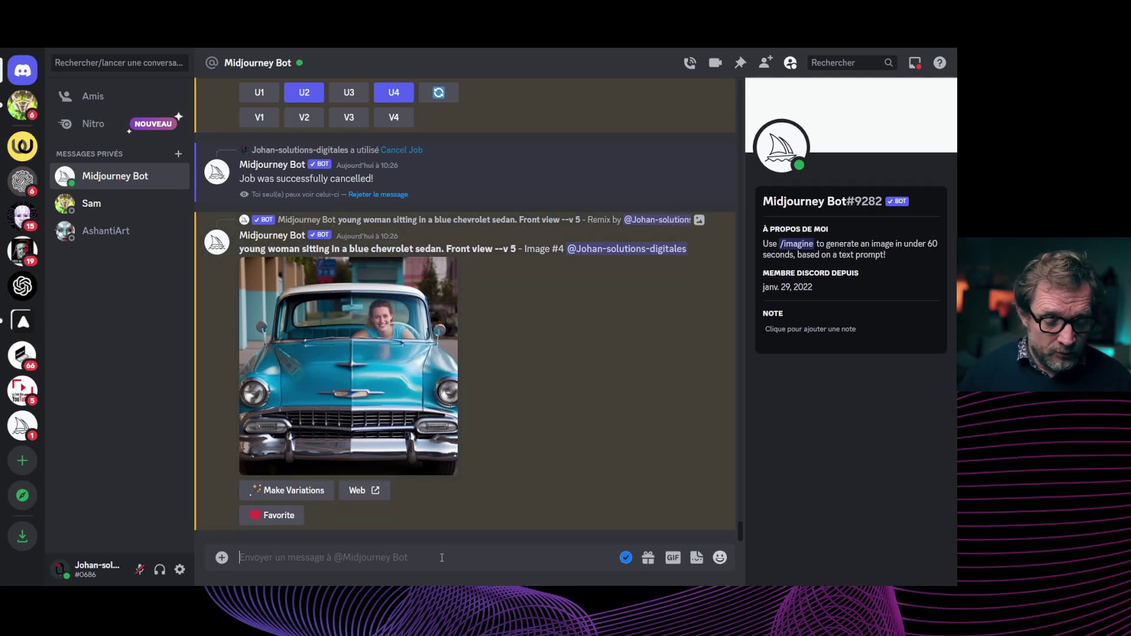
# Turn on Remix mode in the Midjourney bot's settings and dismiss the settings message
pyautogui.write('/')
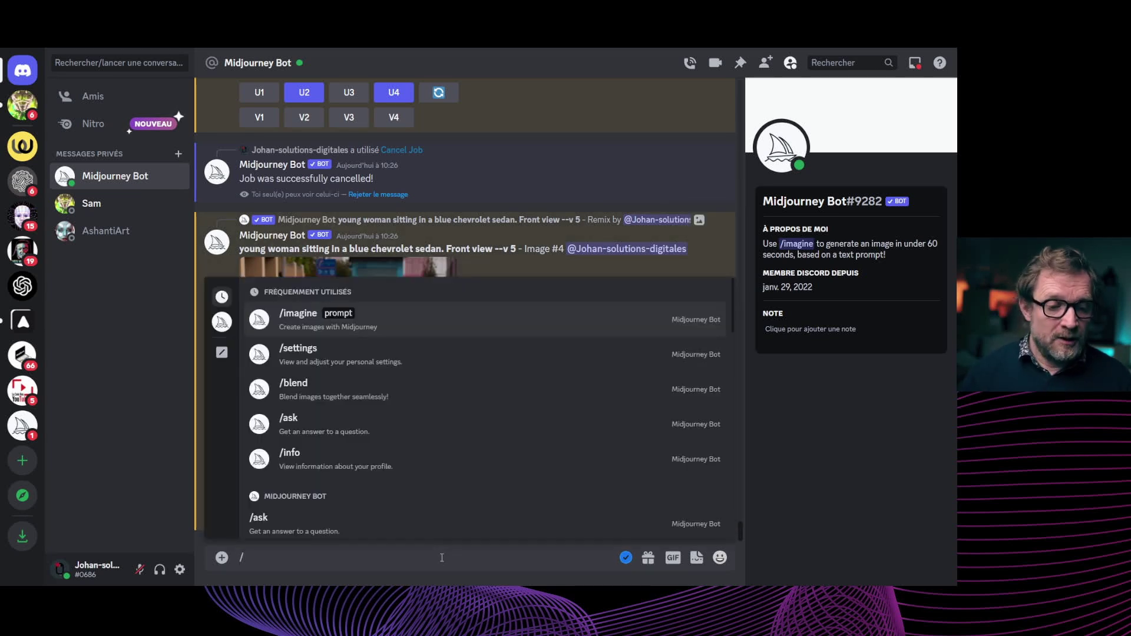
pyautogui.click(291, 353)
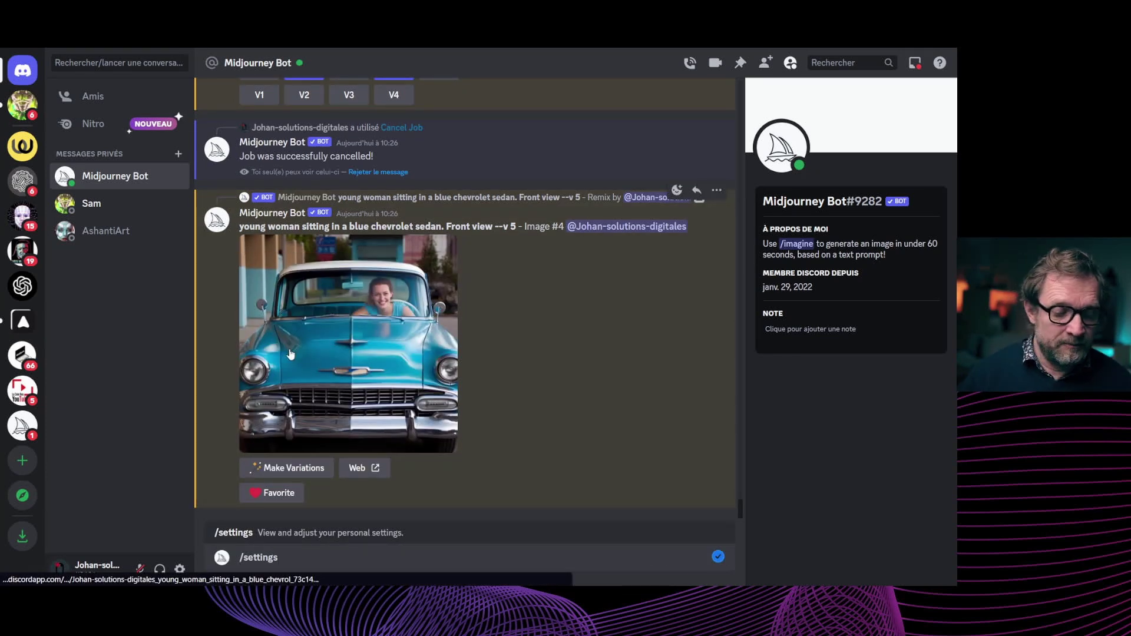
pyautogui.press('Return')
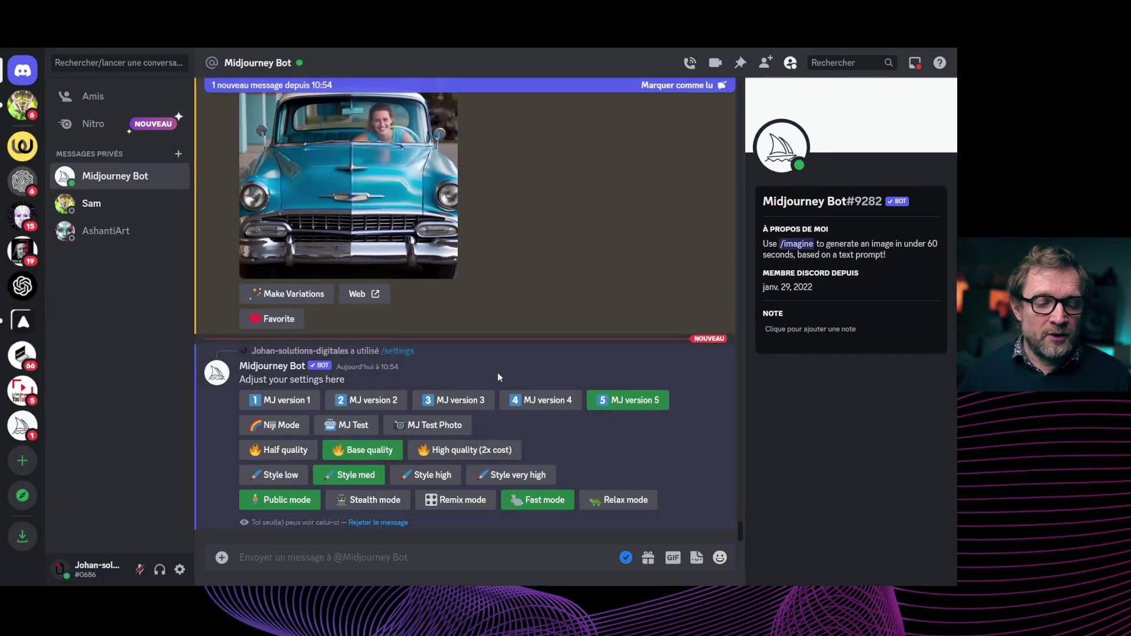
pyautogui.click(462, 503)
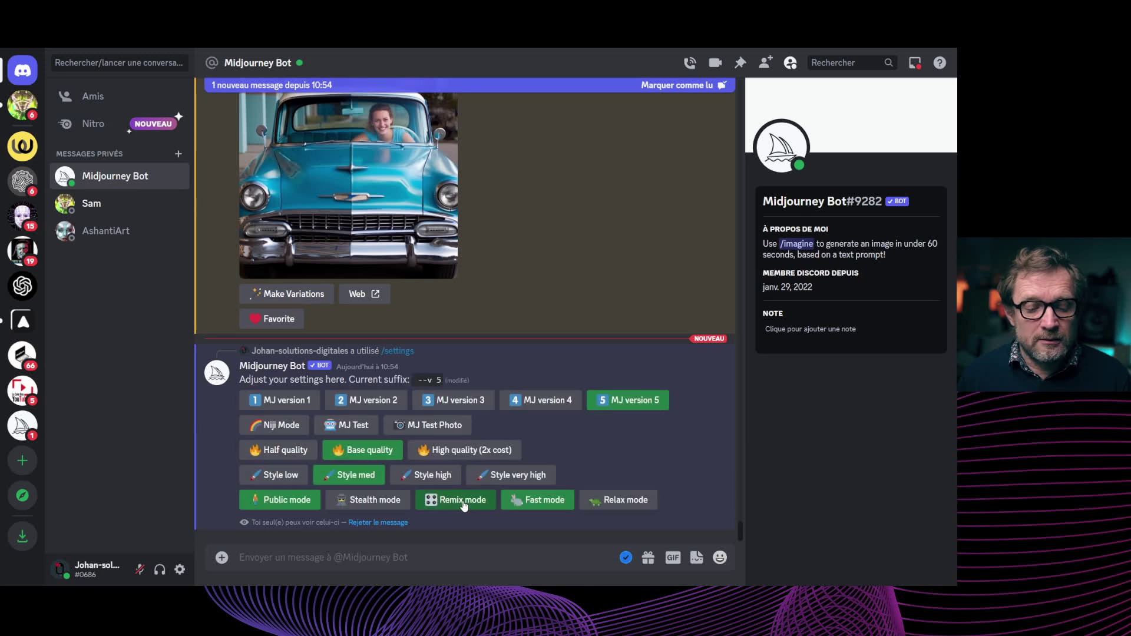
pyautogui.click(378, 523)
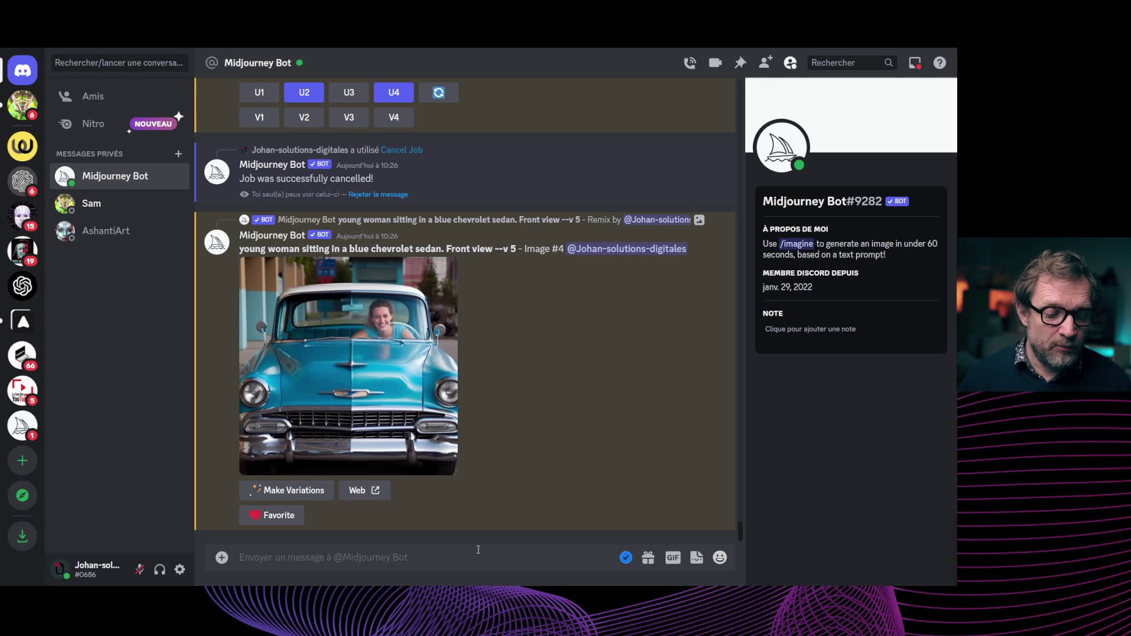
# Generate images with the /imagine prompt "man sitting in a blue chevrolet sedan. Front view"
pyautogui.write('/')
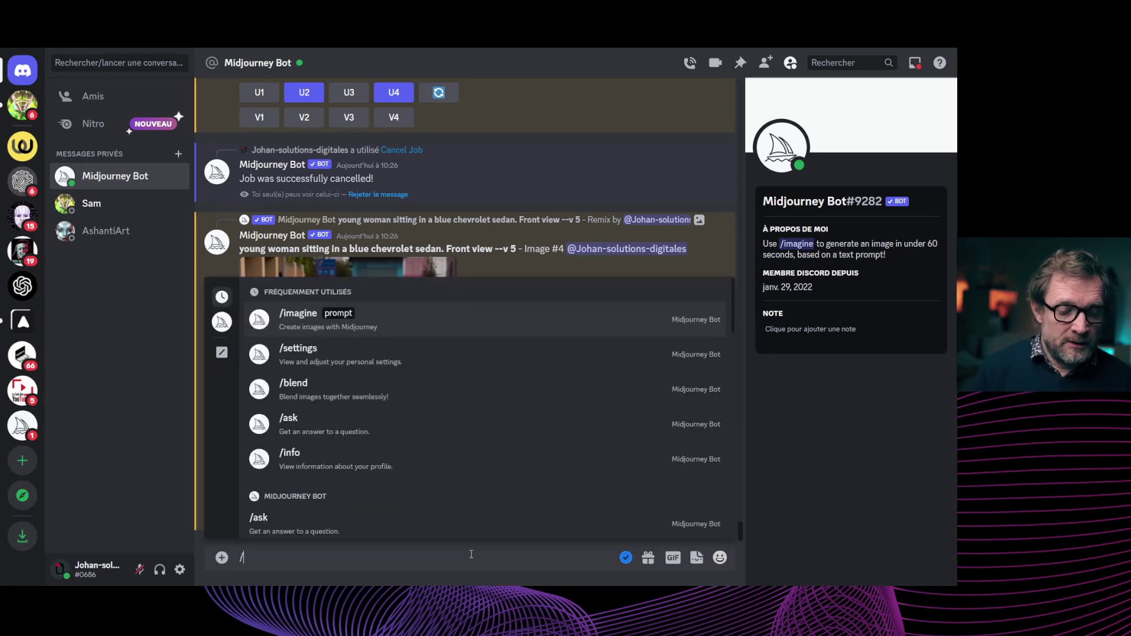
pyautogui.press('Return')
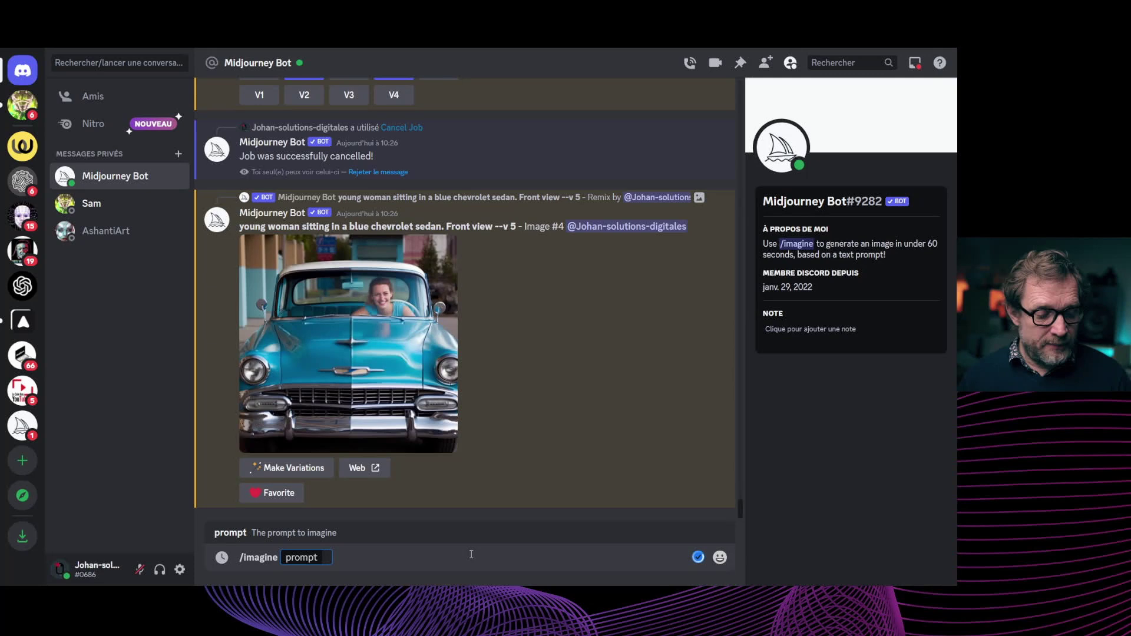
pyautogui.write('man sitting in a blue chevrolet sedan. Front view')
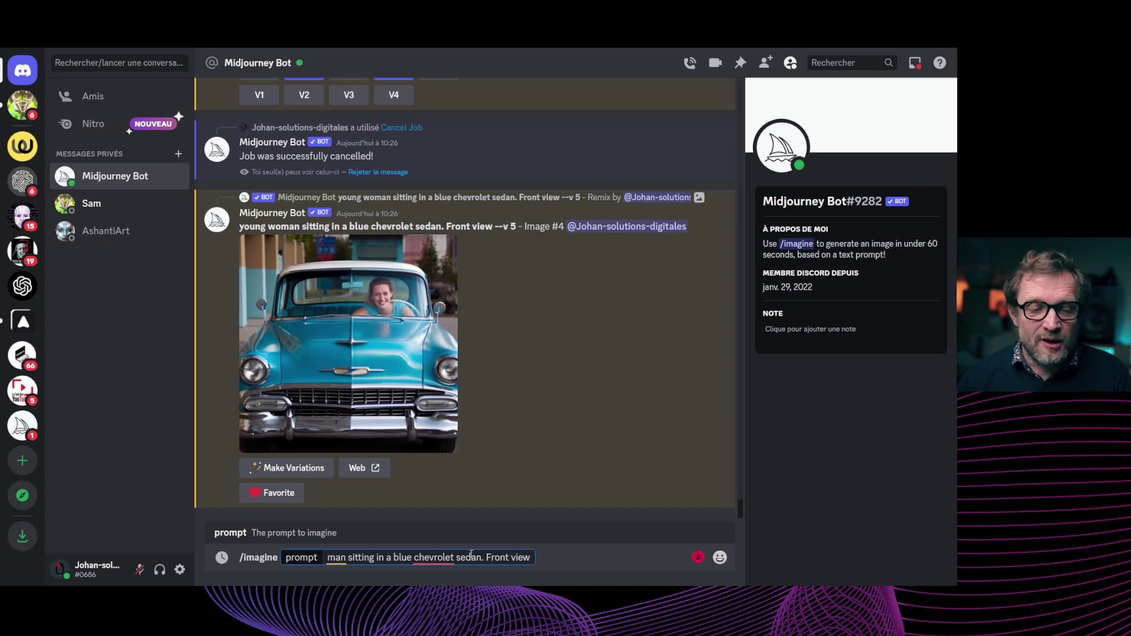
pyautogui.press('Return')
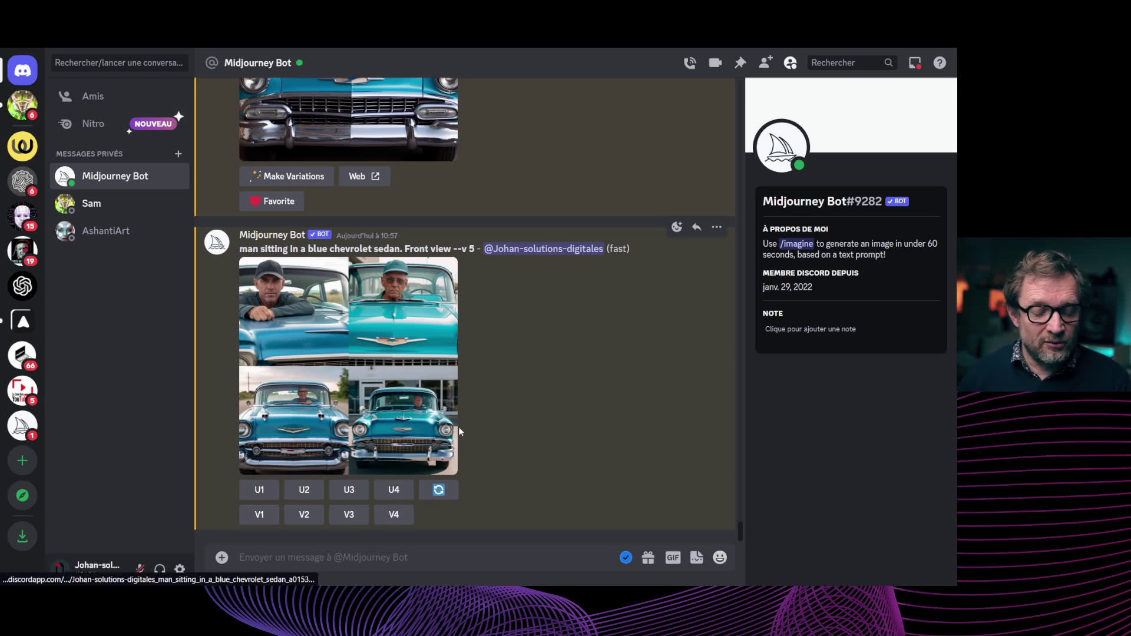
# Upscale the fourth image of the man and submit a variation of it with "Young" added before "man" in the remix prompt
pyautogui.click(393, 489)
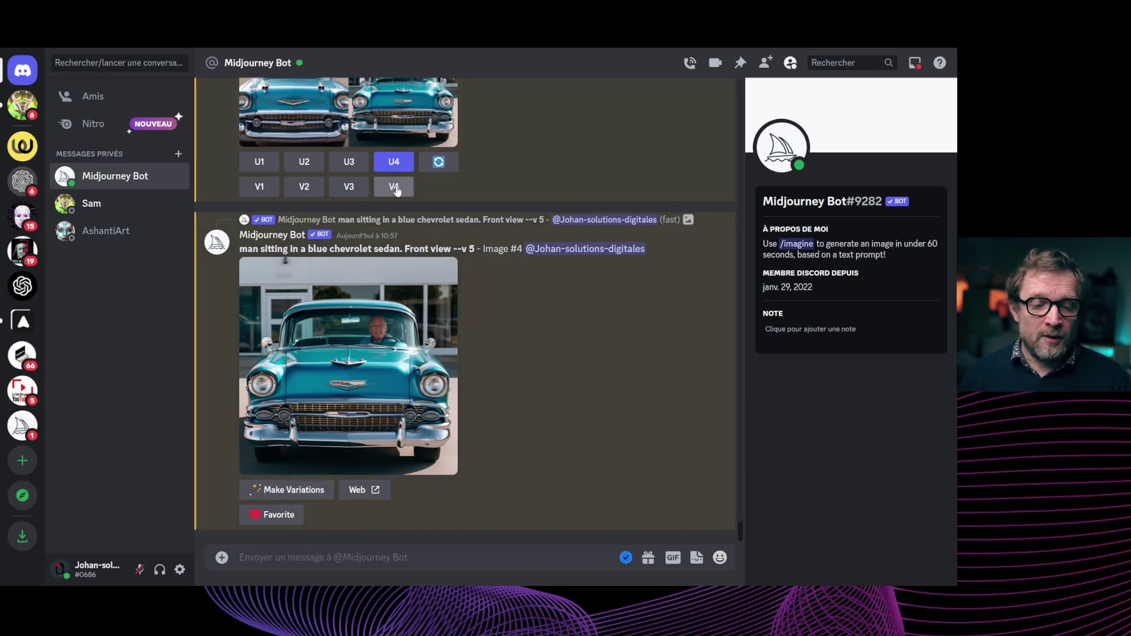
pyautogui.click(299, 491)
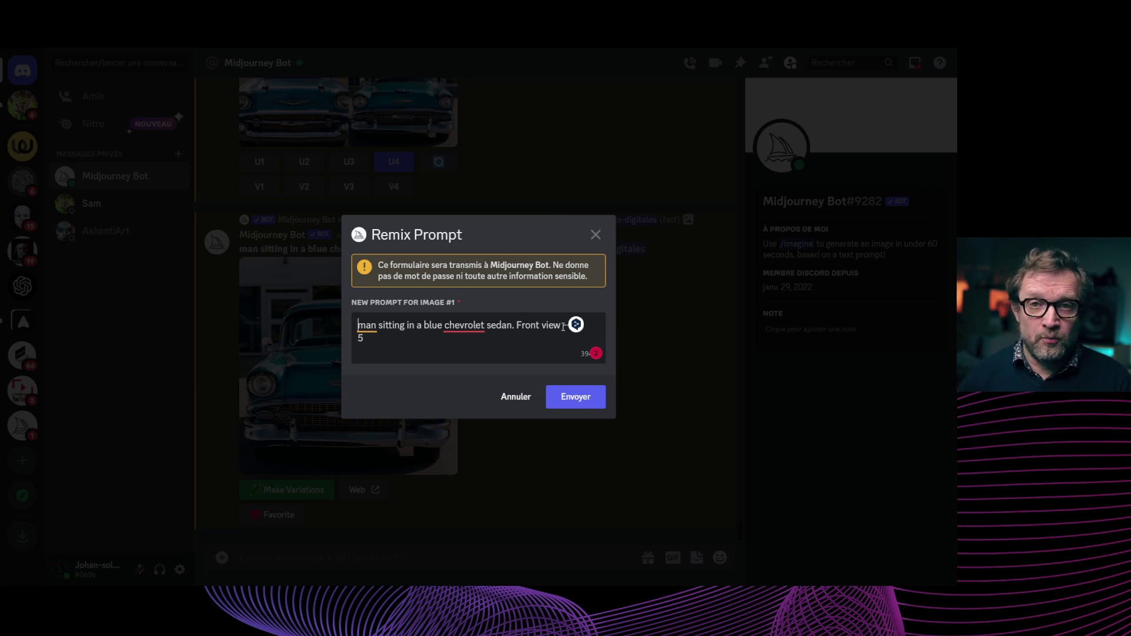
pyautogui.click(368, 327)
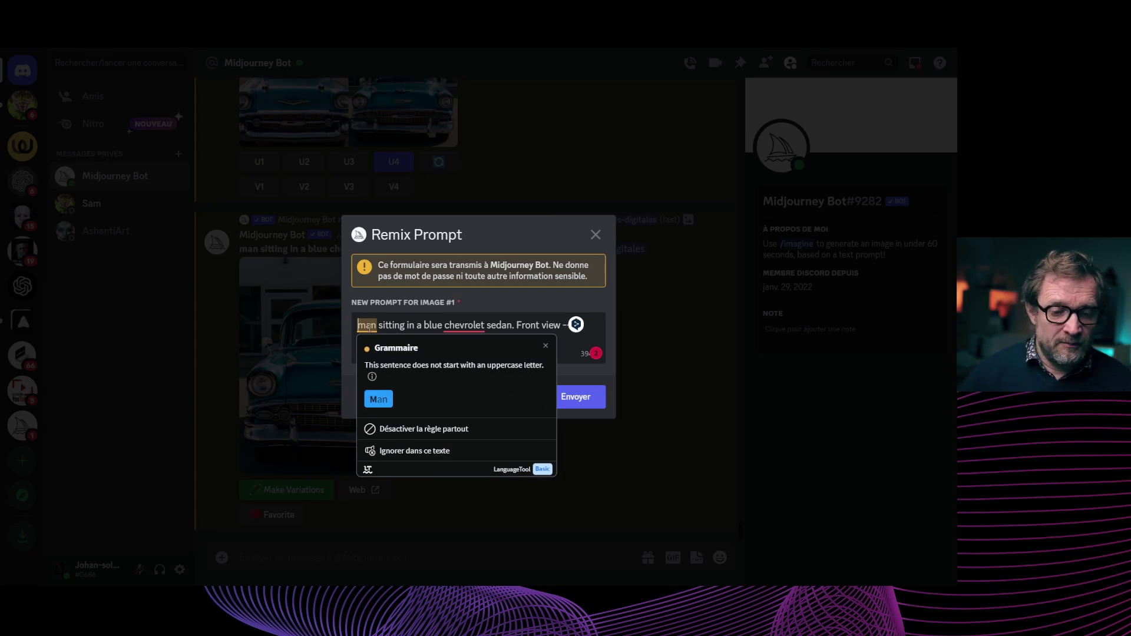
pyautogui.write('Young')
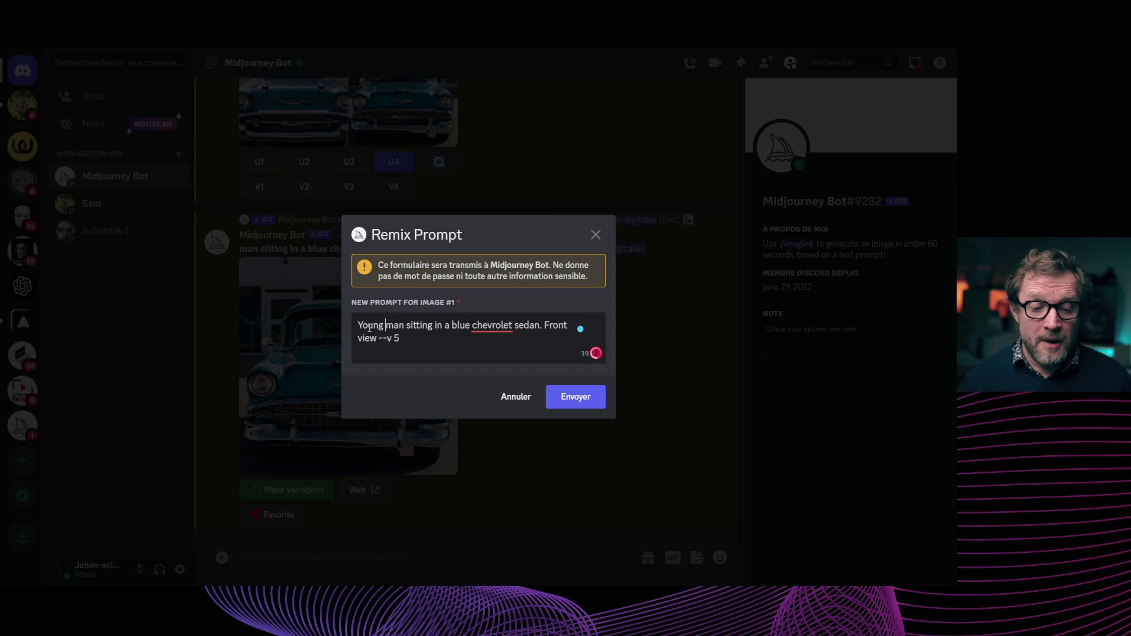
pyautogui.click(586, 397)
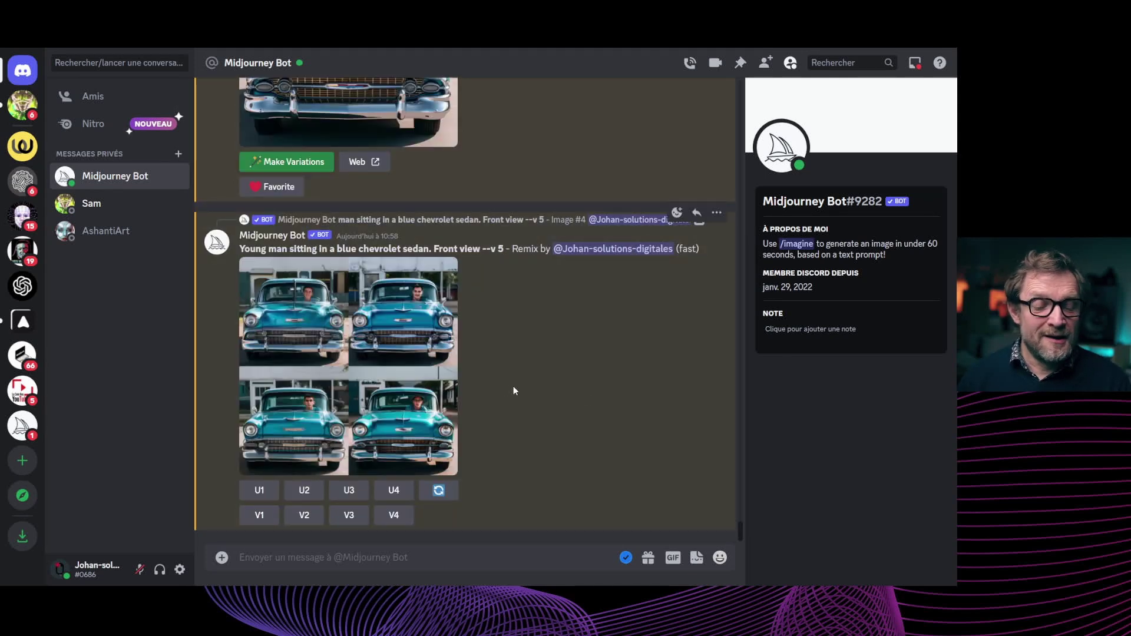
# Compare the young man variations, including in the enlarged view, with the original upscaled image of the man
pyautogui.scroll(5, 519, 387)
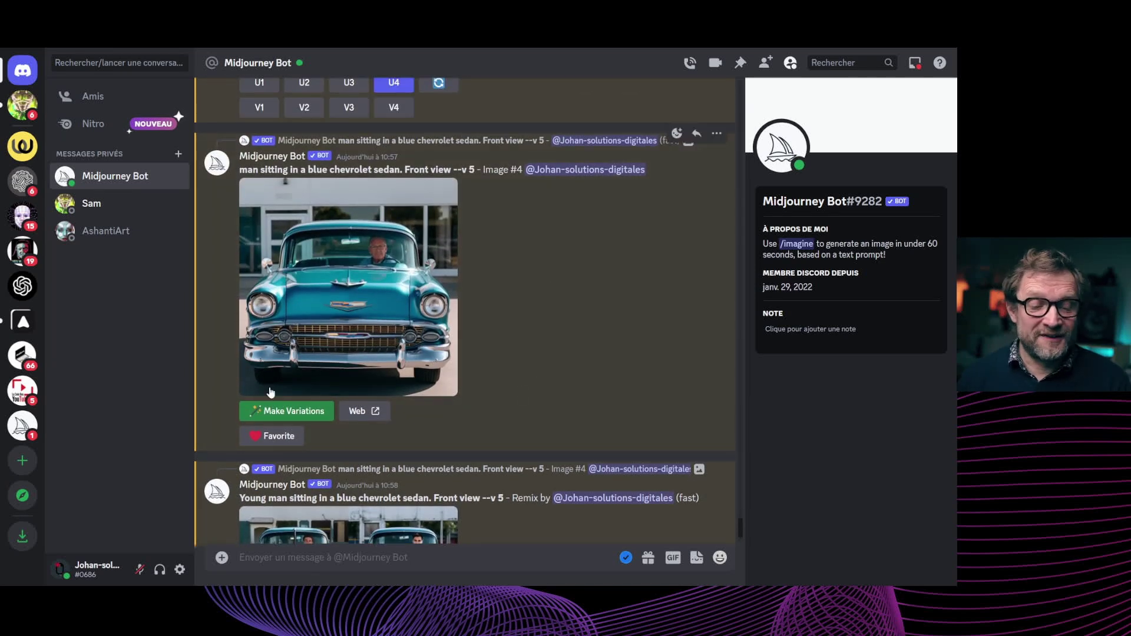
pyautogui.scroll(-5, 620, 386)
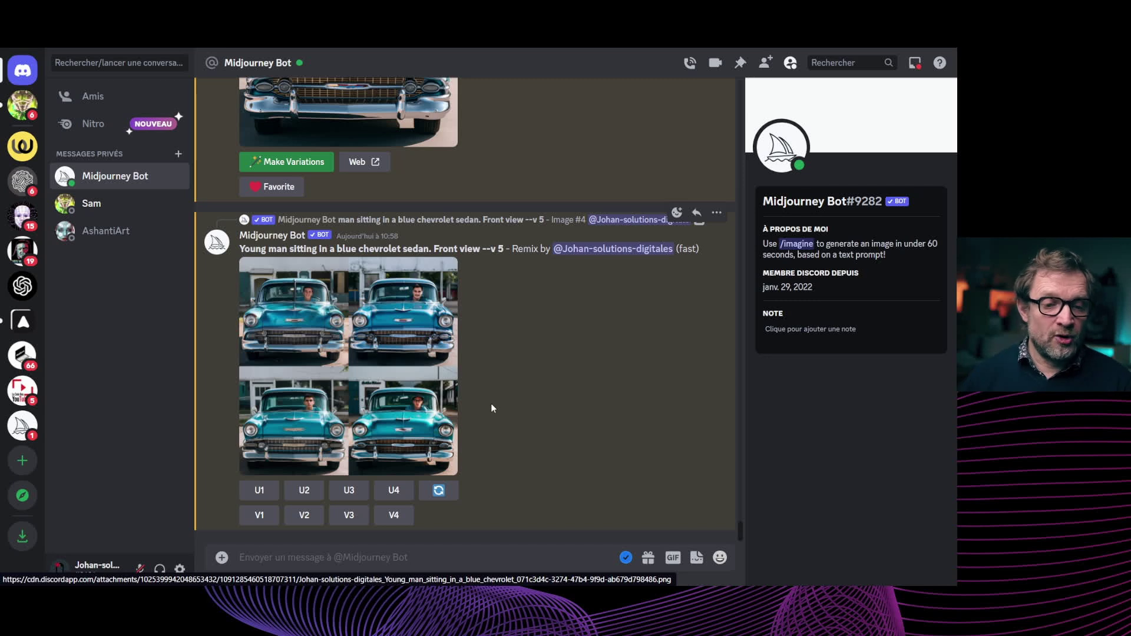
pyautogui.click(361, 444)
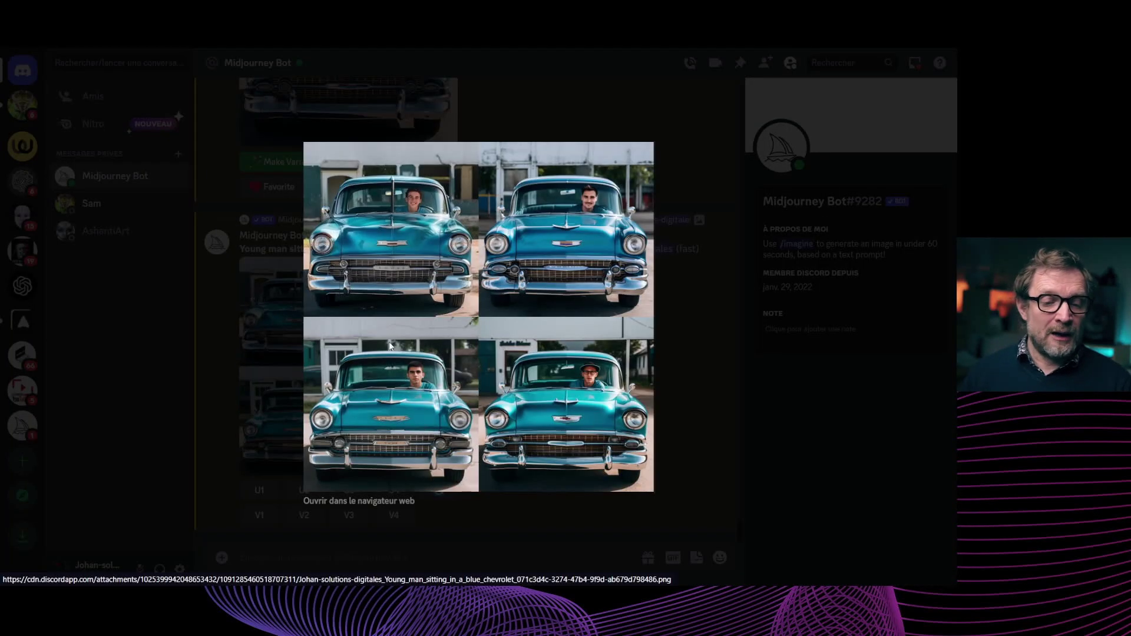
pyautogui.click(670, 407)
pyautogui.scroll(3, 652, 404)
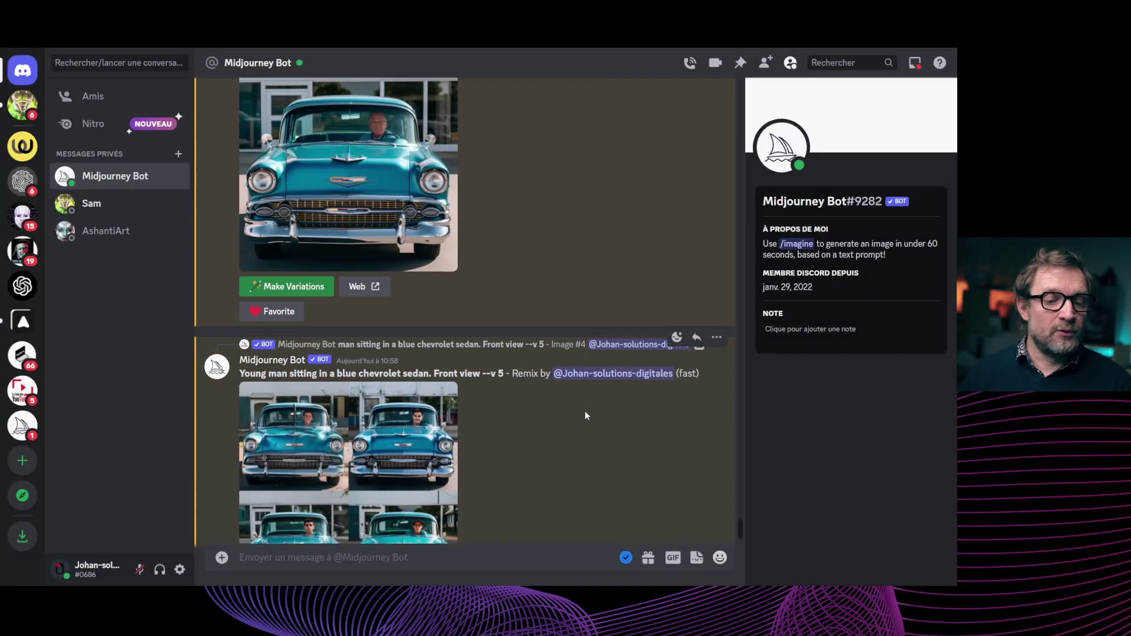
pyautogui.scroll(-3, 585, 415)
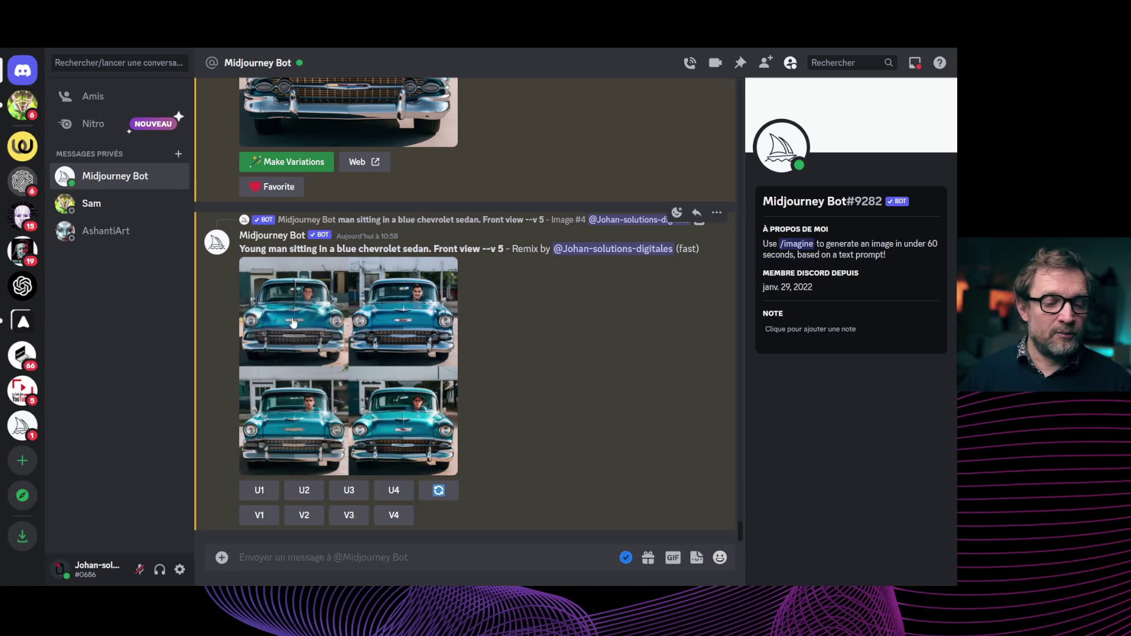
pyautogui.scroll(1, 404, 395)
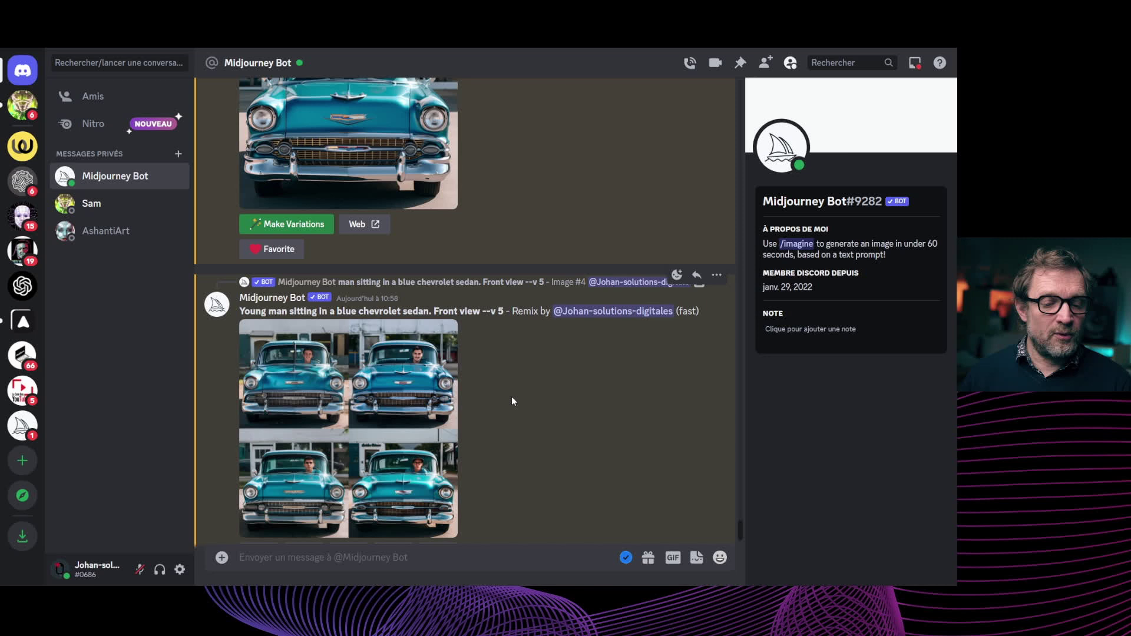
pyautogui.scroll(1, 511, 398)
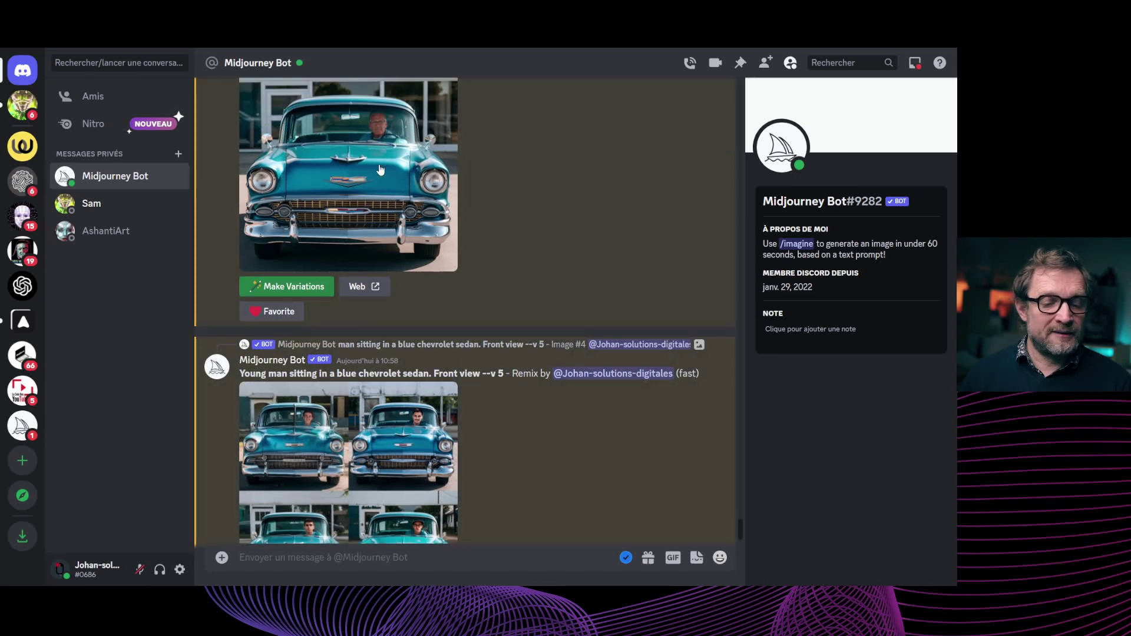
pyautogui.scroll(1, 546, 433)
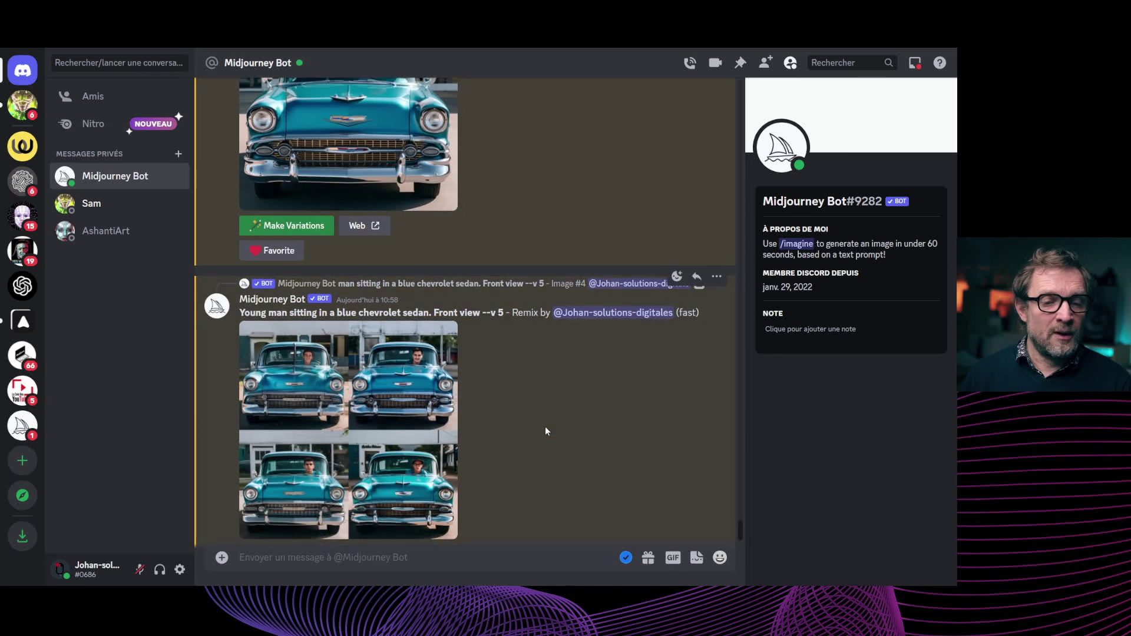
pyautogui.scroll(-2, 545, 427)
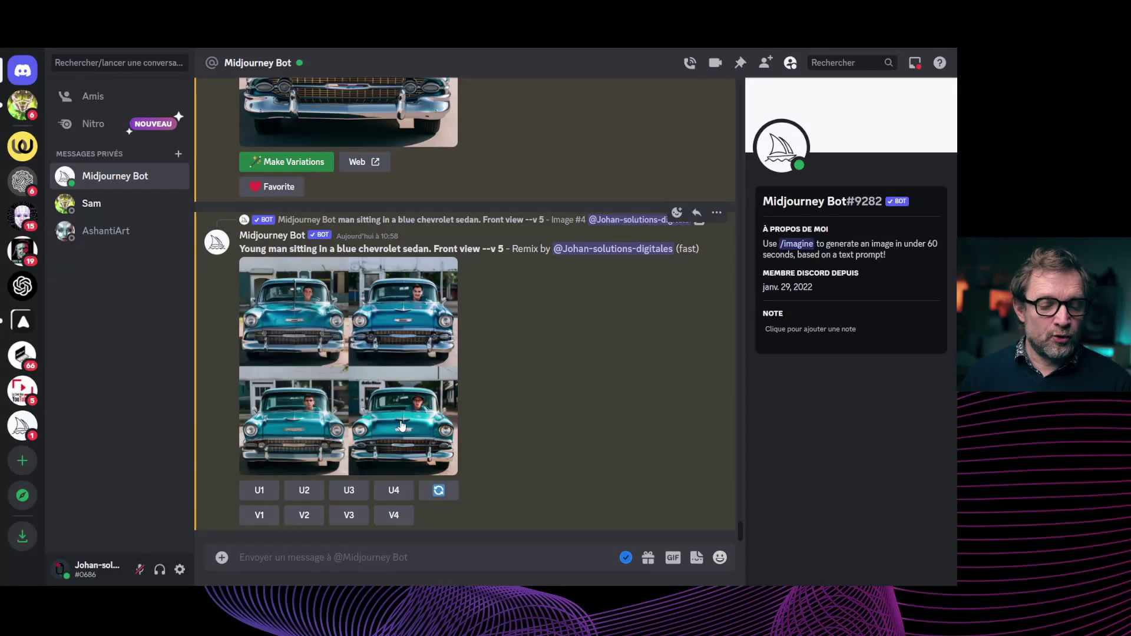
# Upscale the fourth young man image and submit a variation of it with "man" changed to "woman" in the remix prompt
pyautogui.click(394, 490)
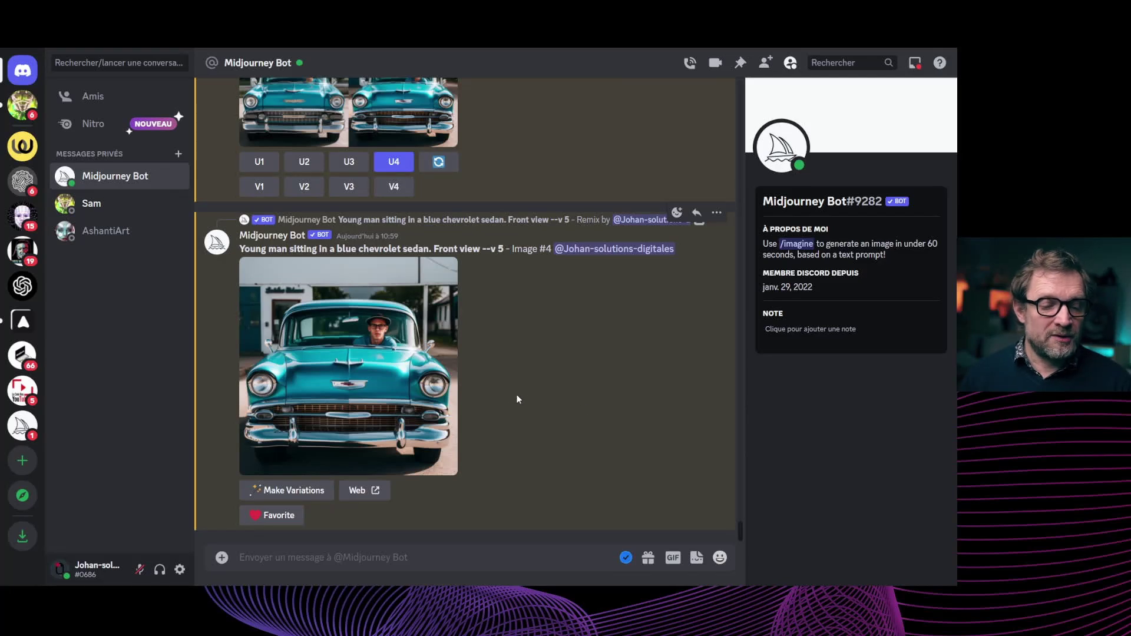
pyautogui.click(308, 492)
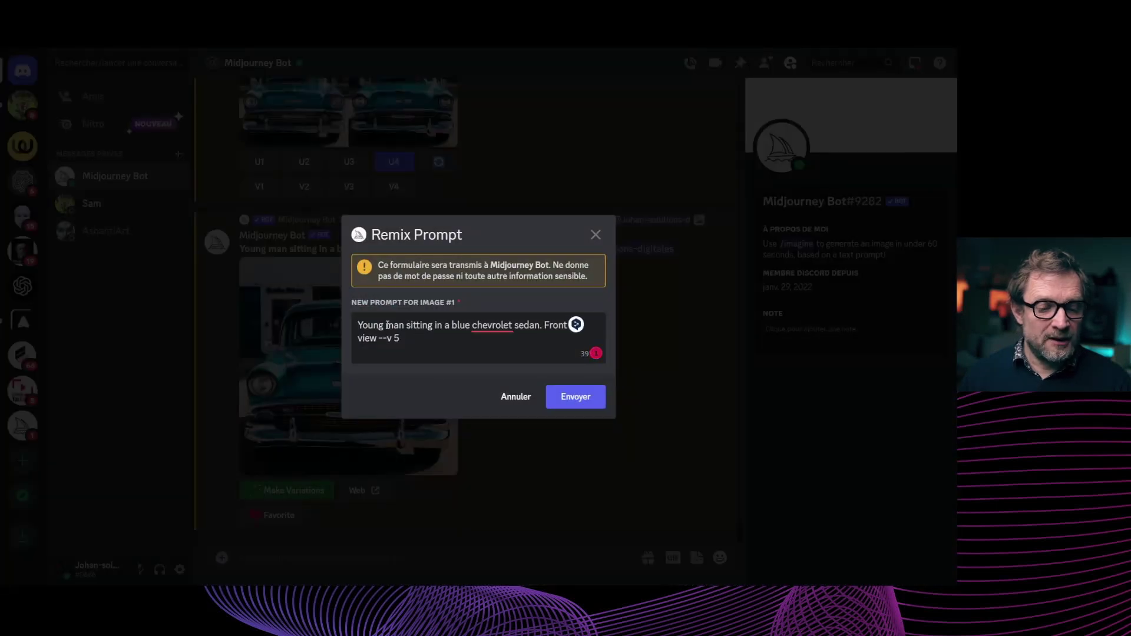
pyautogui.write('wo')
pyautogui.click(576, 397)
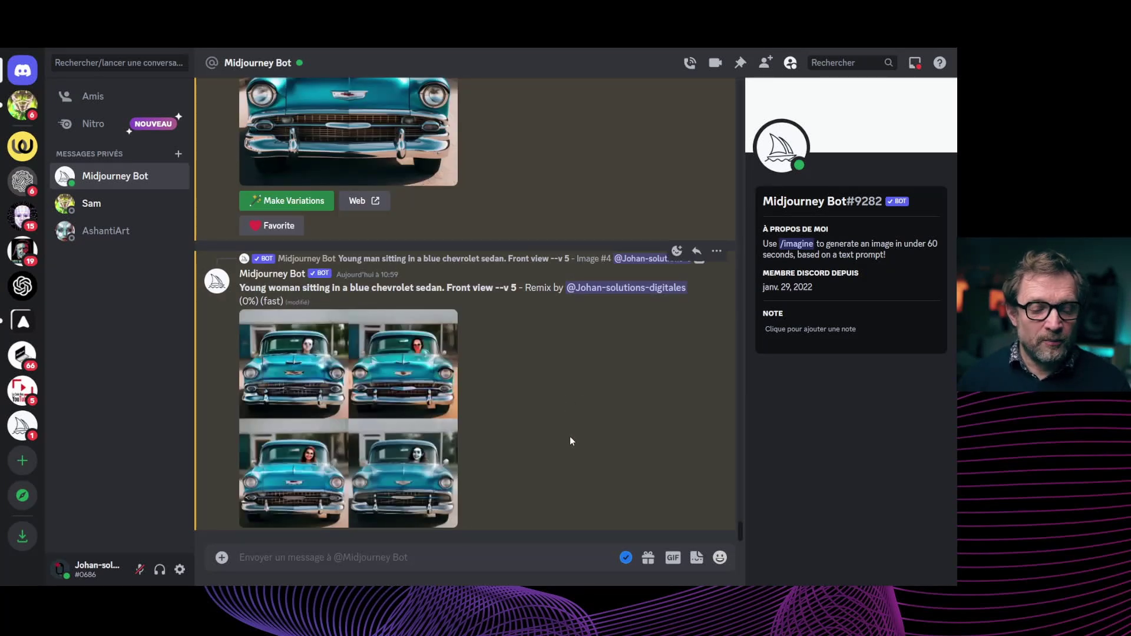
# Inspect the young woman variations enlarged, and submit variations of the fourth one with "blue" changed to "red" in the remix prompt
pyautogui.scroll(10, 561, 436)
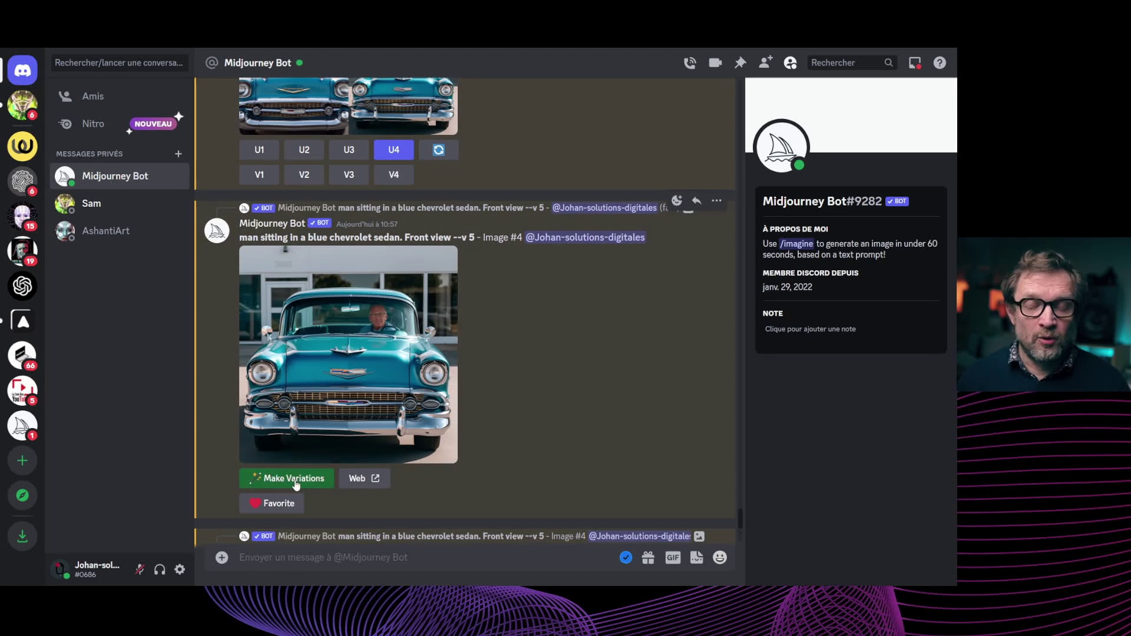
pyautogui.scroll(-10, 570, 423)
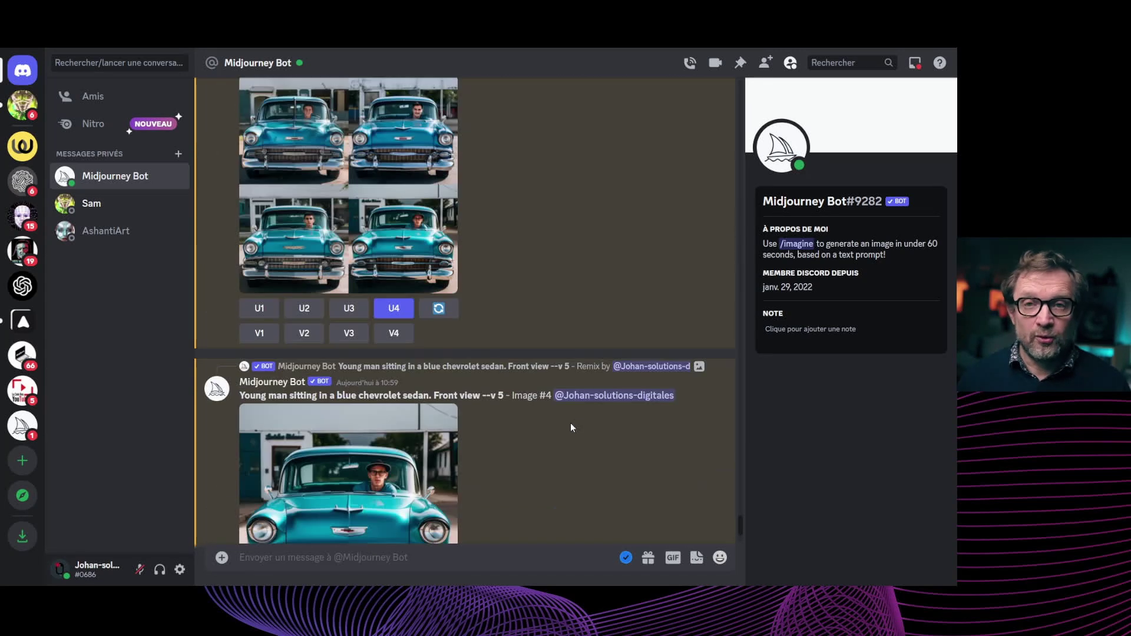
pyautogui.scroll(-2, 571, 422)
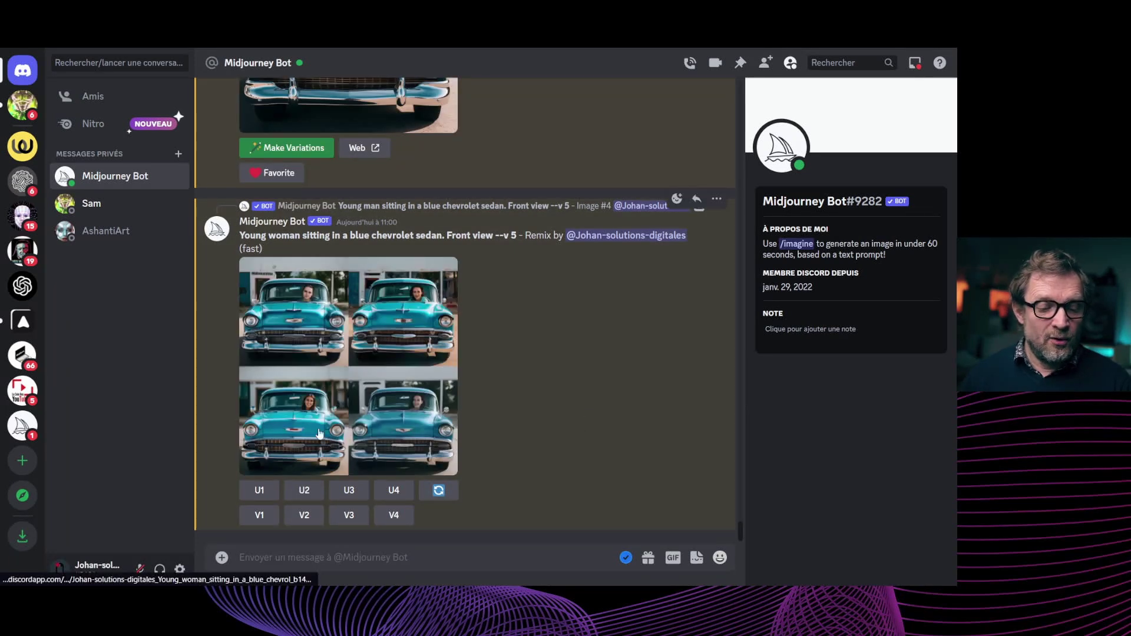
pyautogui.click(373, 440)
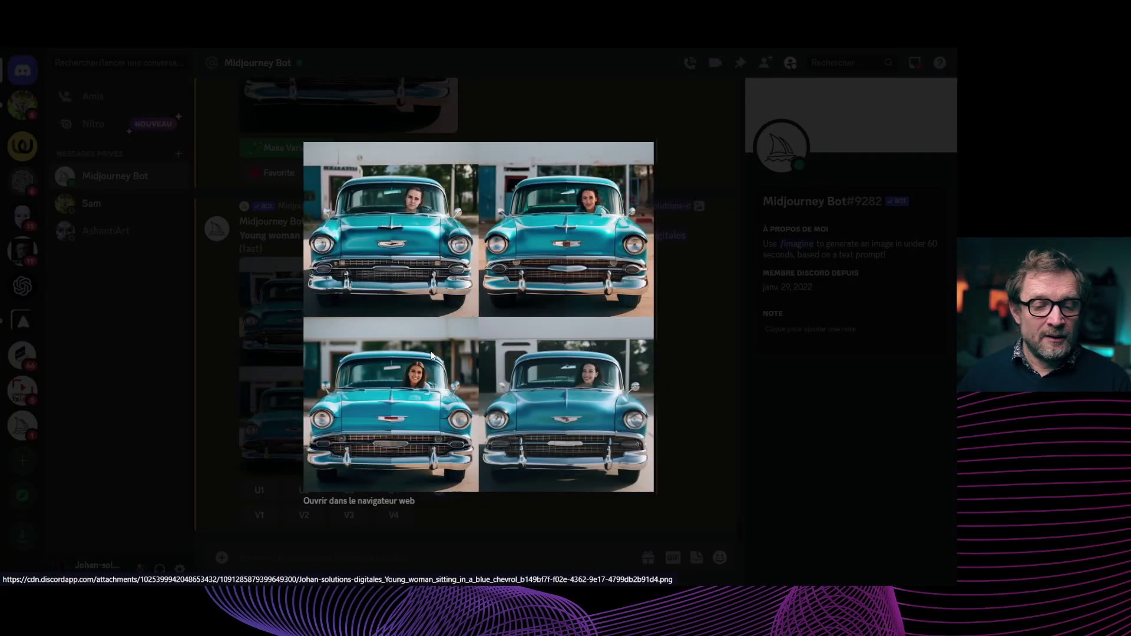
pyautogui.click(689, 383)
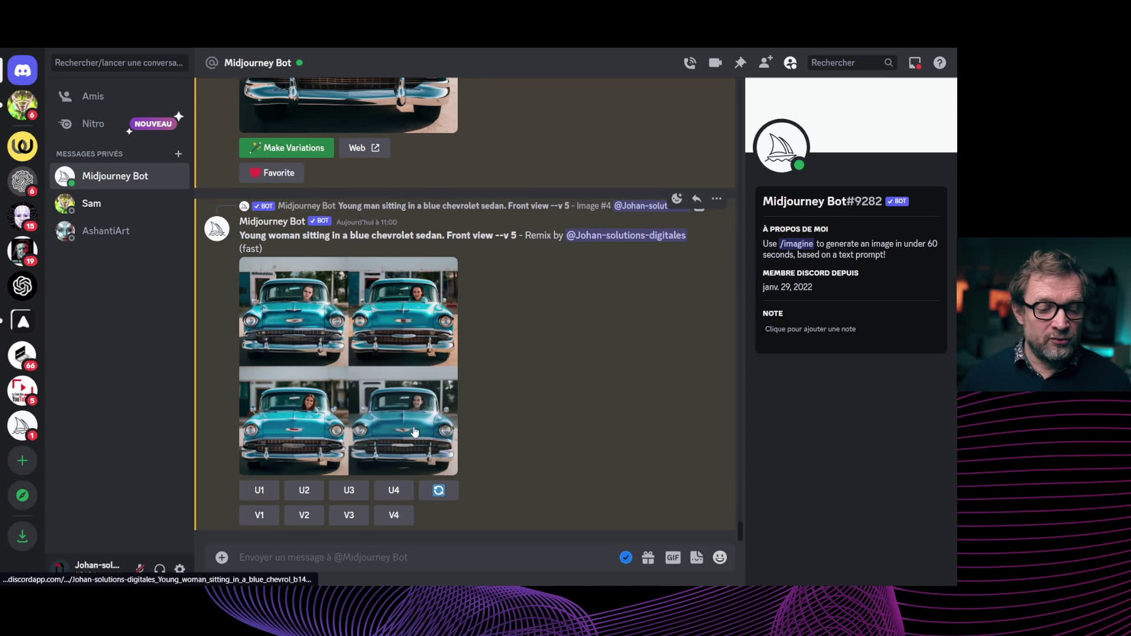
pyautogui.click(392, 521)
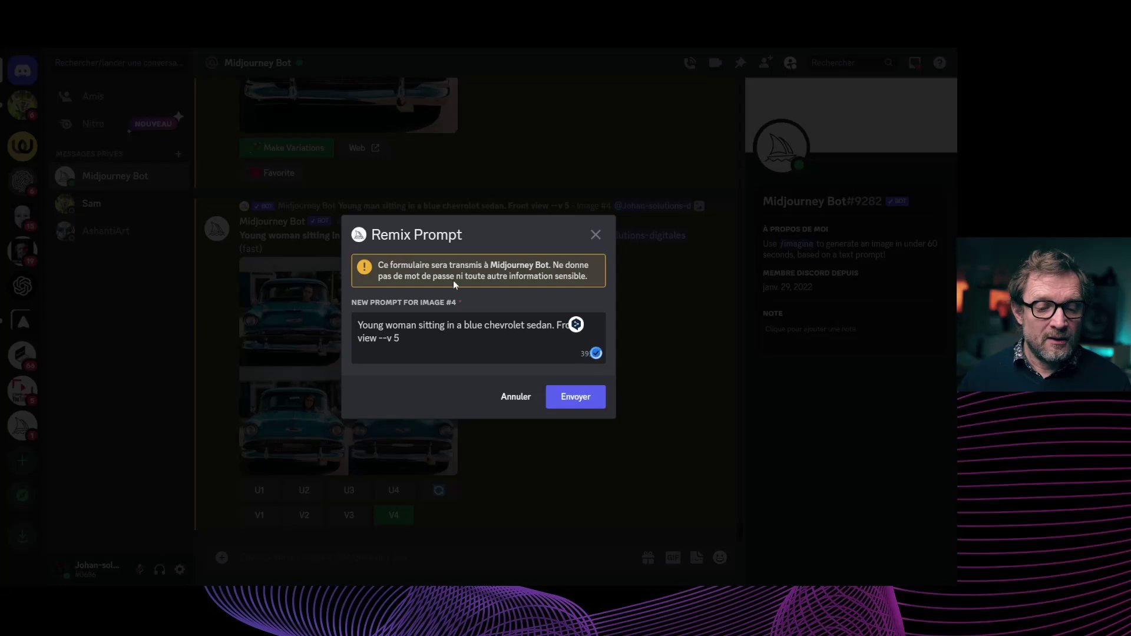
pyautogui.moveTo(463, 325); pyautogui.dragTo(482, 326)
pyautogui.write('red')
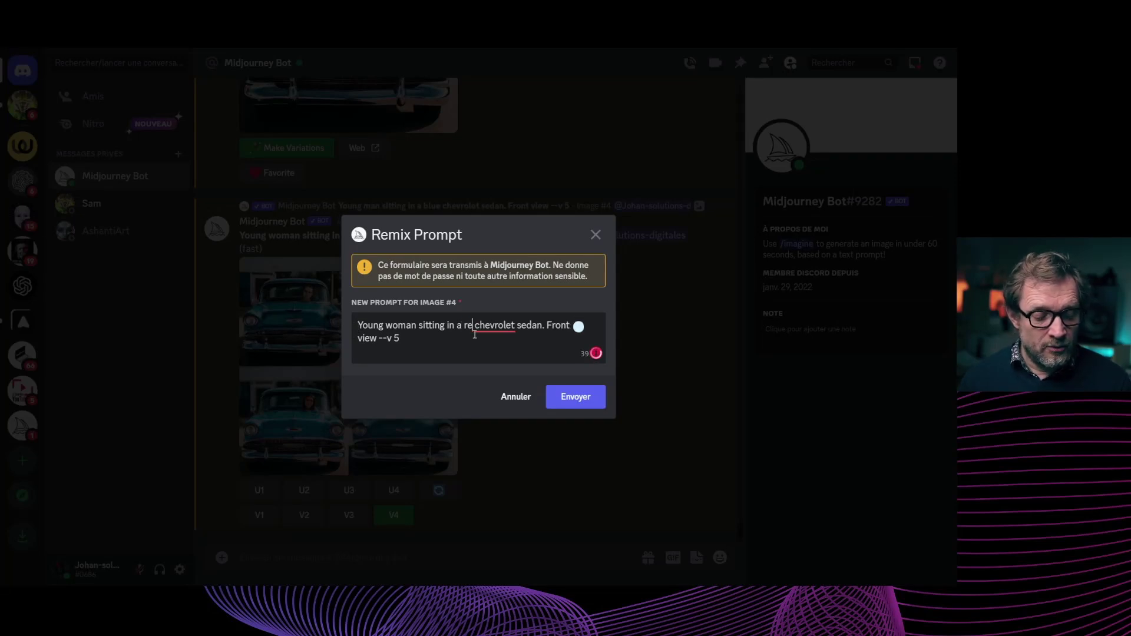
pyautogui.click(586, 399)
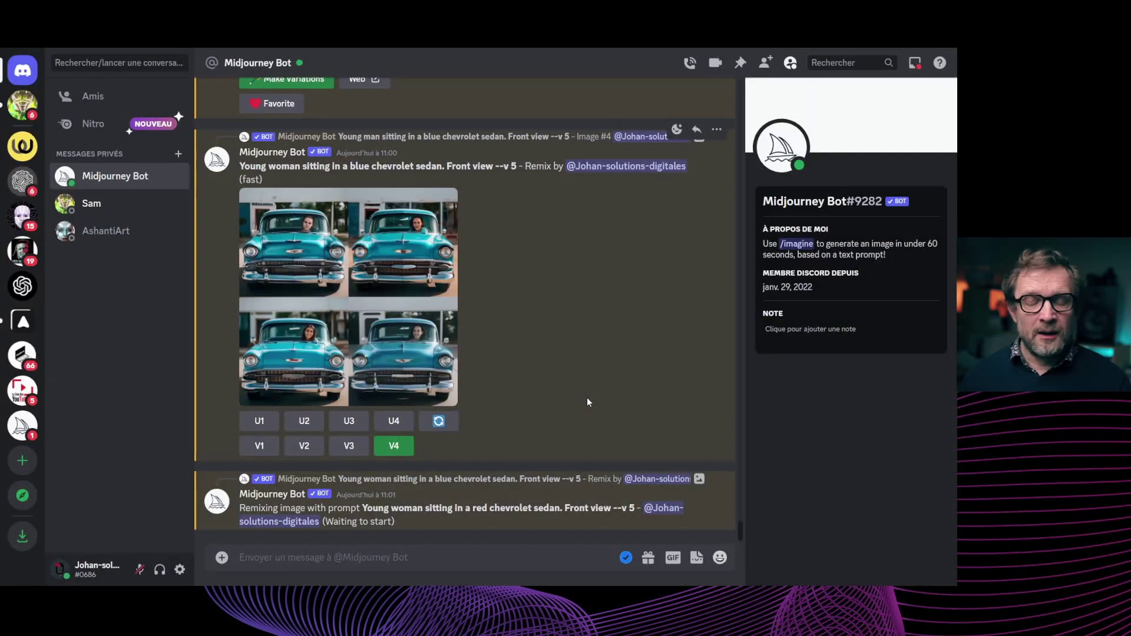